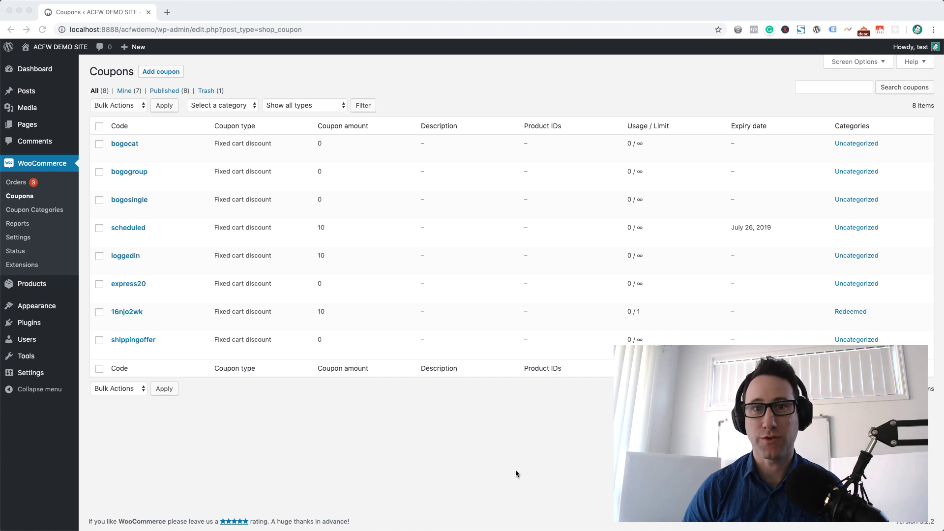
# Step: Create a new coupon coded firstcoupon with a fixed cart amount of 10 and show its usage restrictions
pyautogui.click(158, 63)
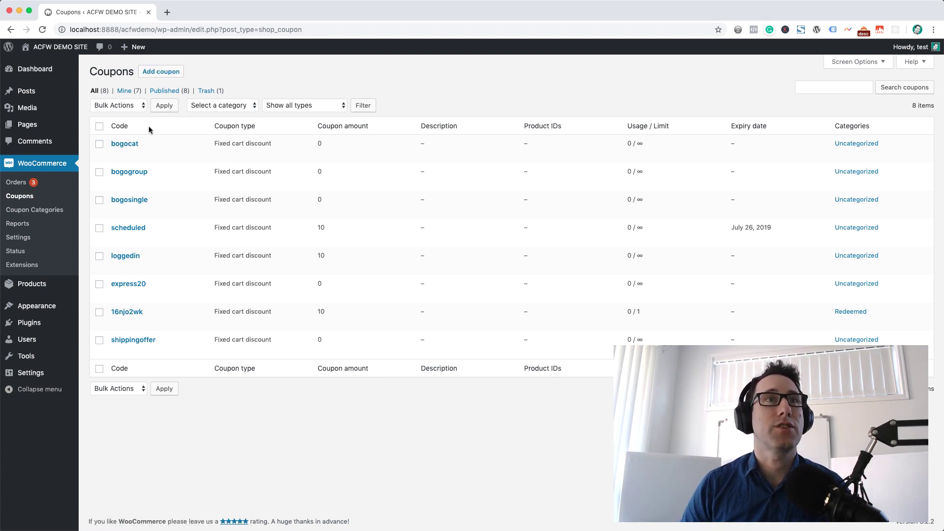
pyautogui.click(160, 72)
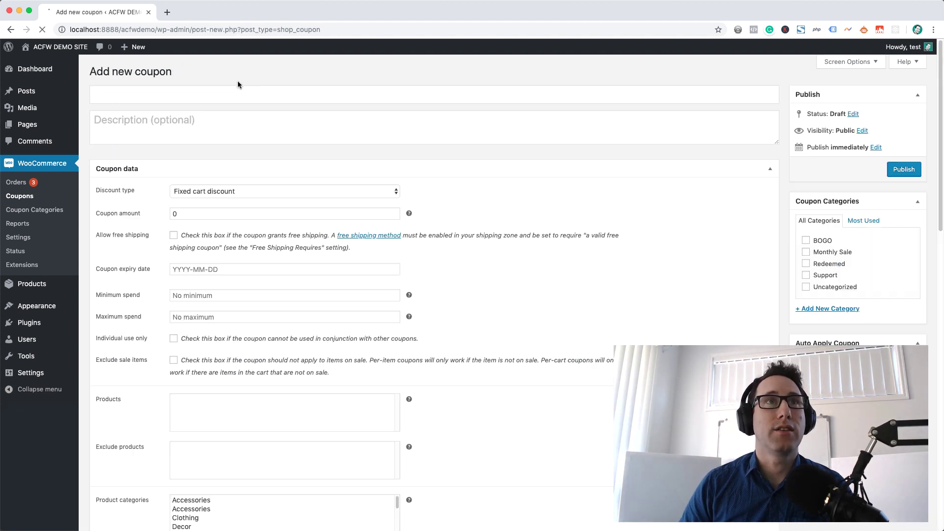
pyautogui.write('firstcoupon')
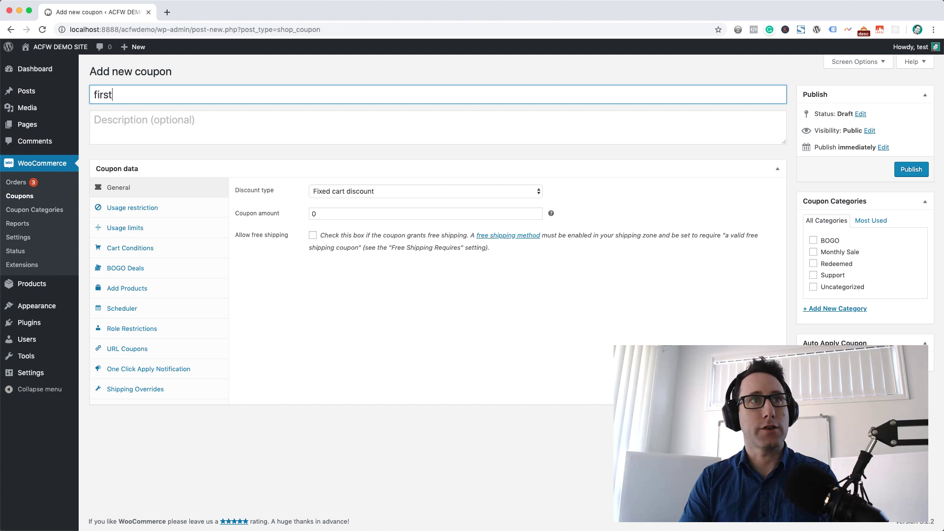
pyautogui.click(268, 214)
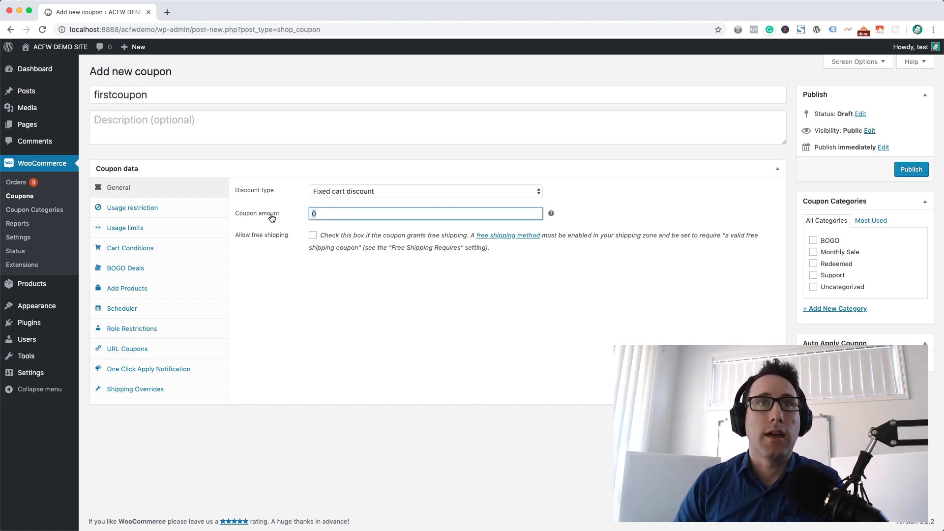
pyautogui.write('10')
pyautogui.click(287, 291)
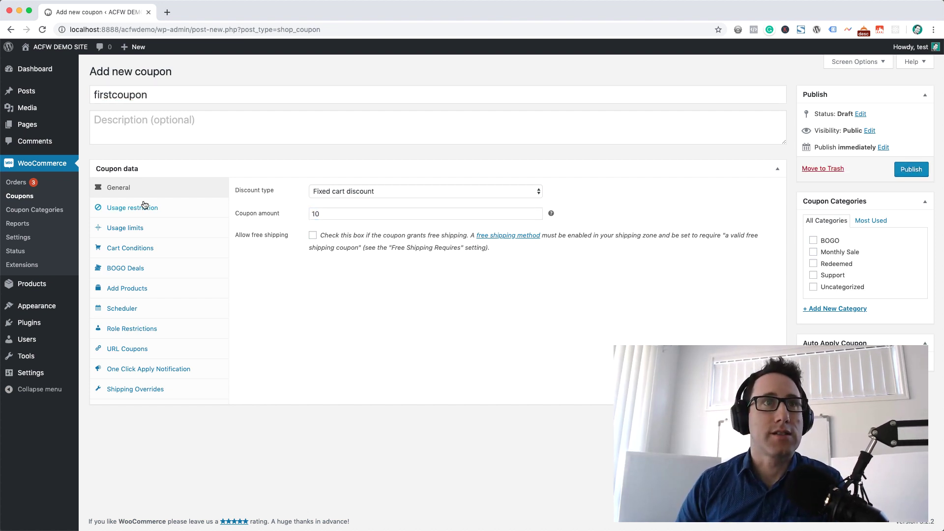
pyautogui.click(150, 209)
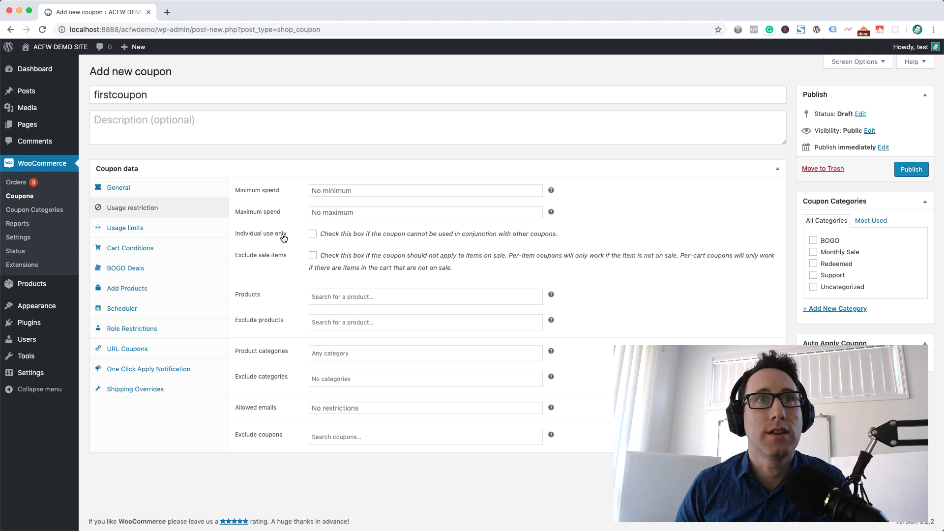
pyautogui.click(312, 235)
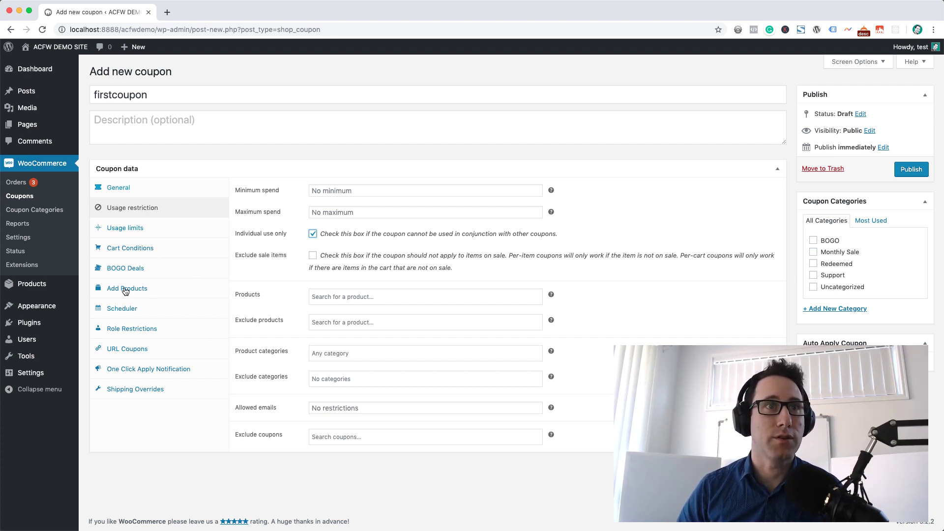
pyautogui.click(313, 234)
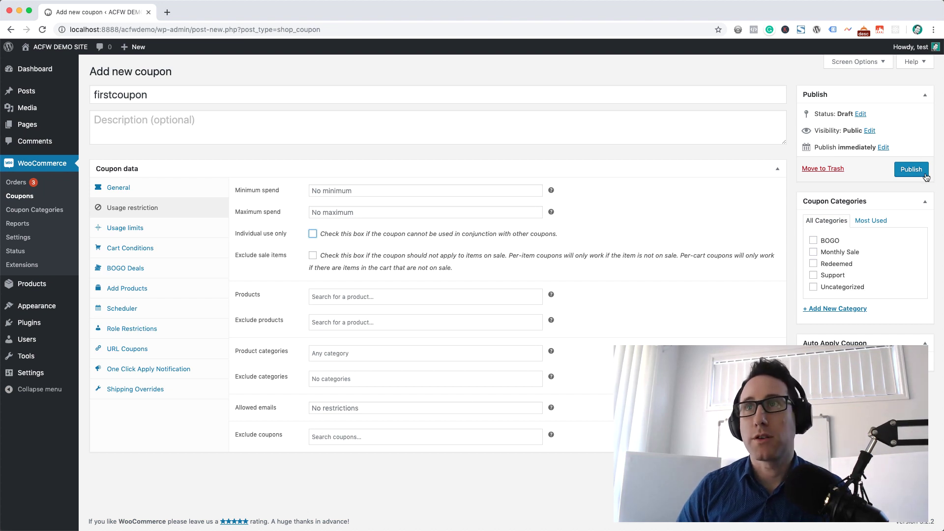
# Step: Publish firstcoupon and open a new coupon form in a new browser tab
pyautogui.click(902, 170)
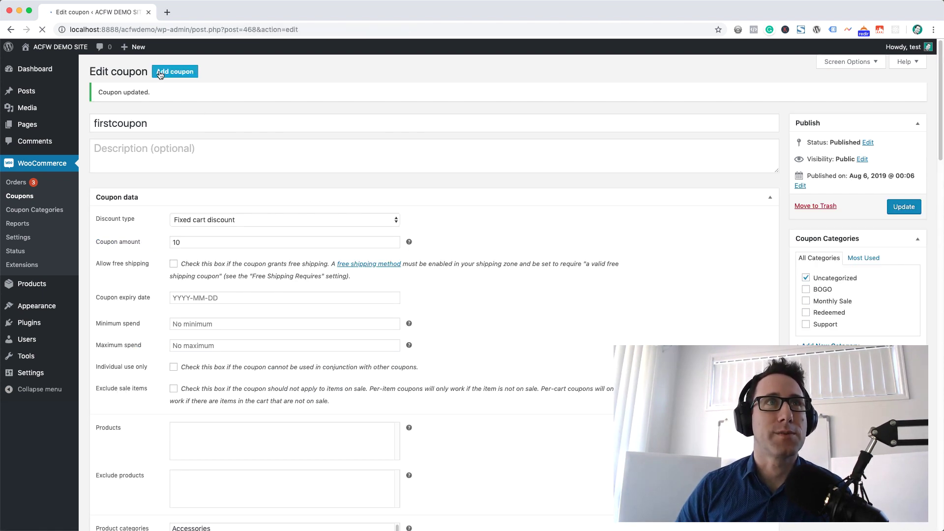
pyautogui.rightClick(28, 199)
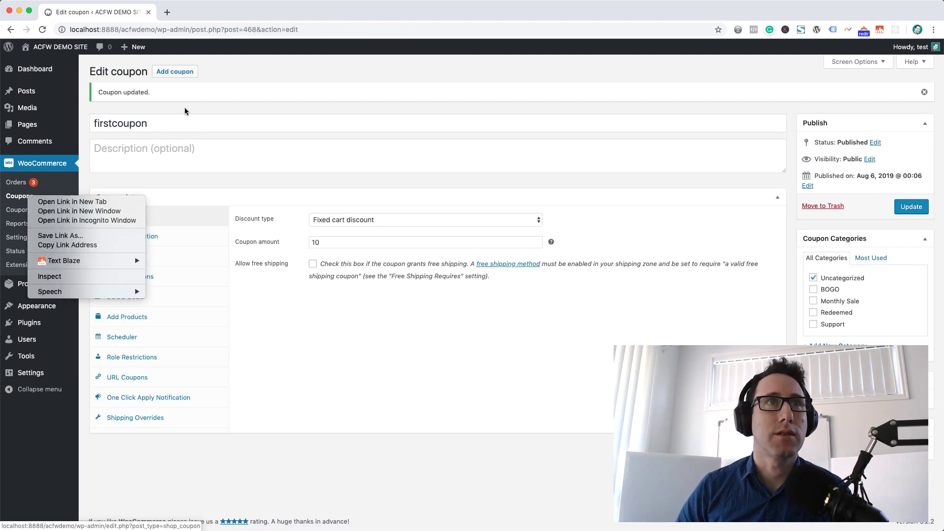
pyautogui.click(196, 77)
pyautogui.rightClick(197, 77)
pyautogui.click(211, 80)
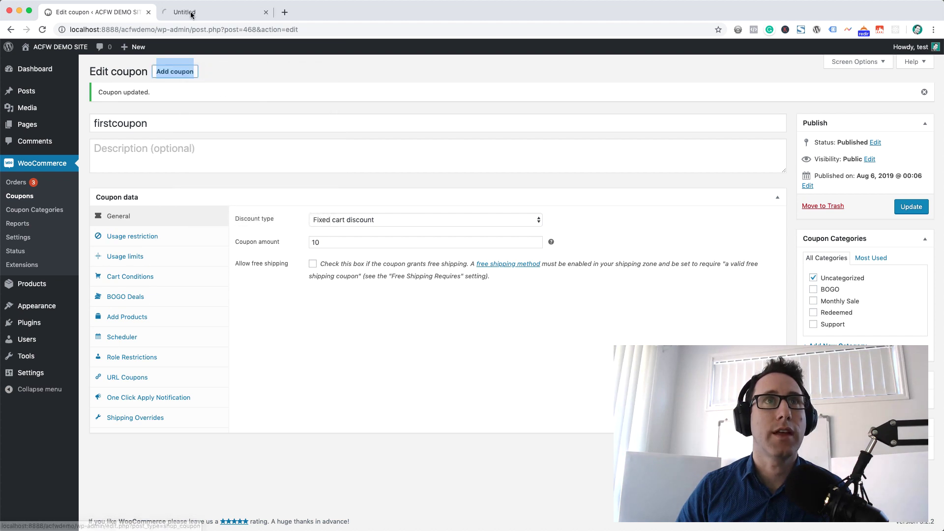
pyautogui.click(191, 15)
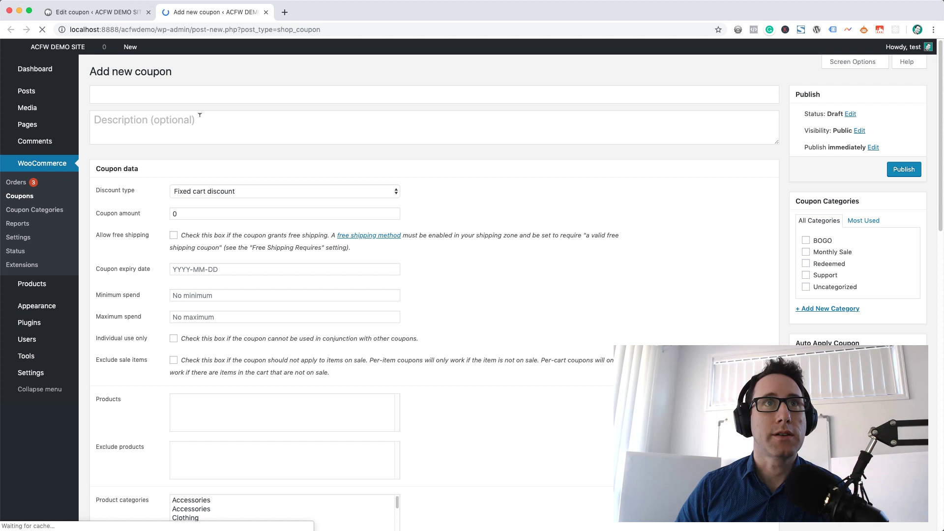
# Step: Enter secondcoupon as the coupon code with a coupon amount of 10
pyautogui.write('s')
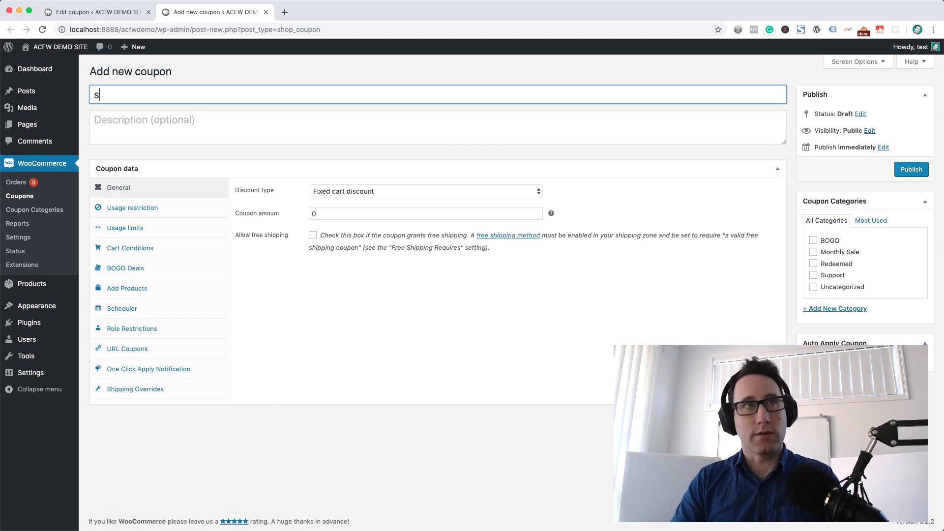
pyautogui.write('econdcoupon')
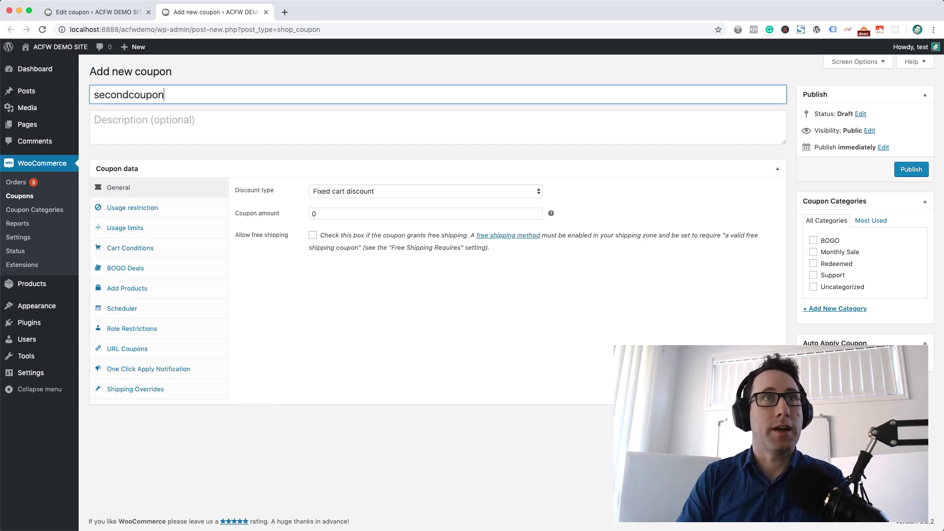
pyautogui.click(253, 213)
pyautogui.write('10')
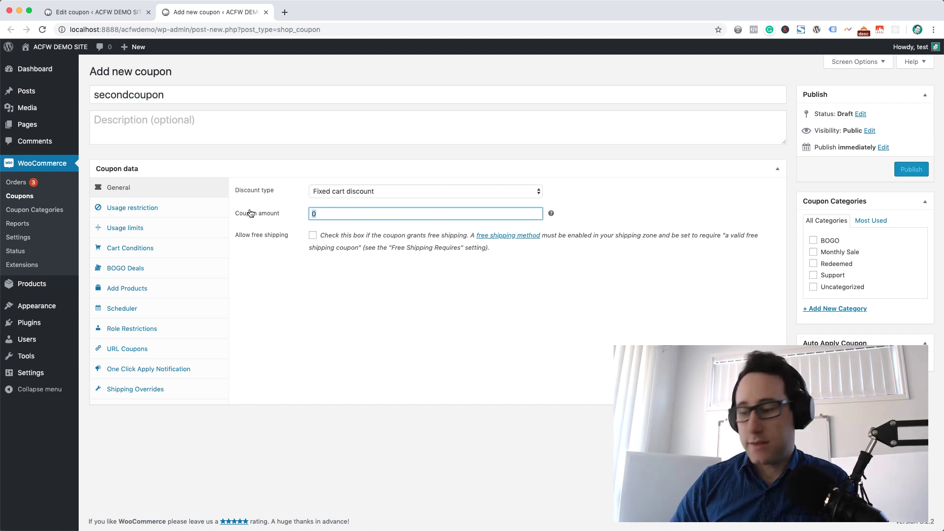
pyautogui.click(608, 312)
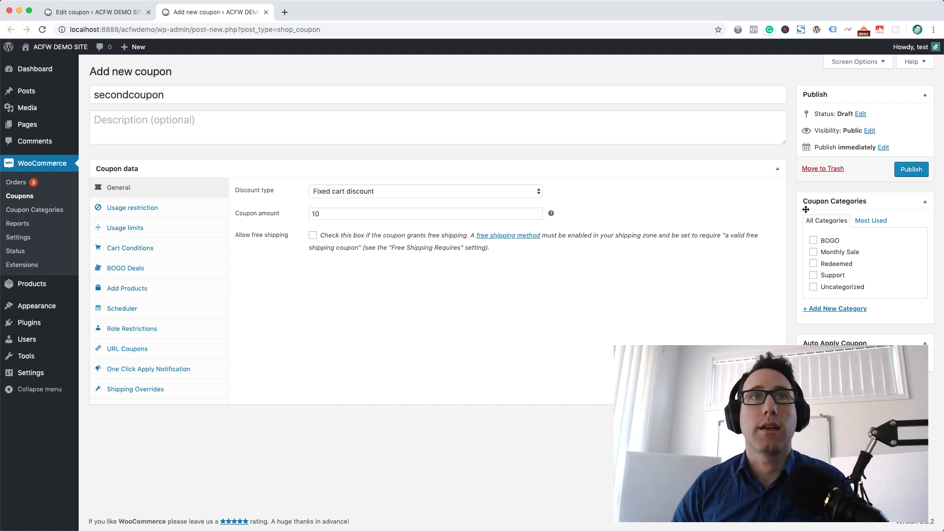
# Step: Add firstcoupon to secondcoupon's Exclude coupons list under Usage restriction
pyautogui.click(180, 212)
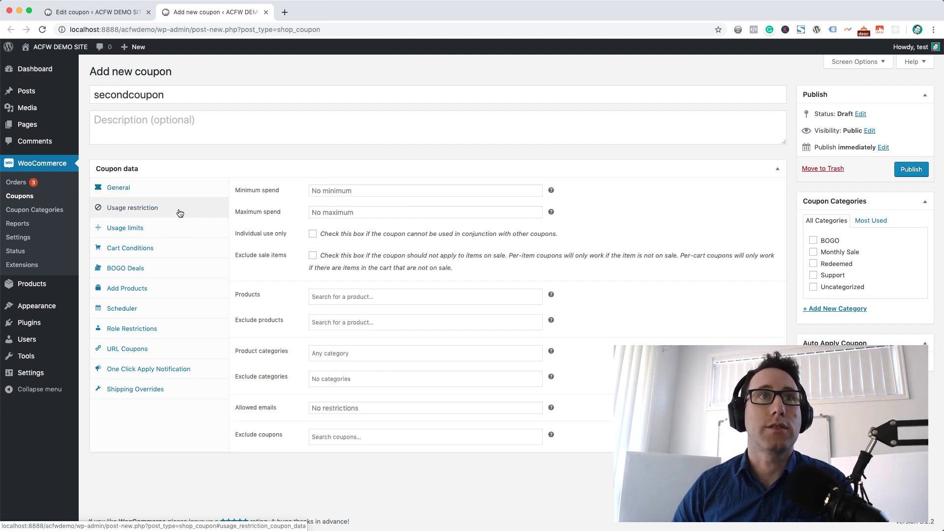
pyautogui.click(328, 436)
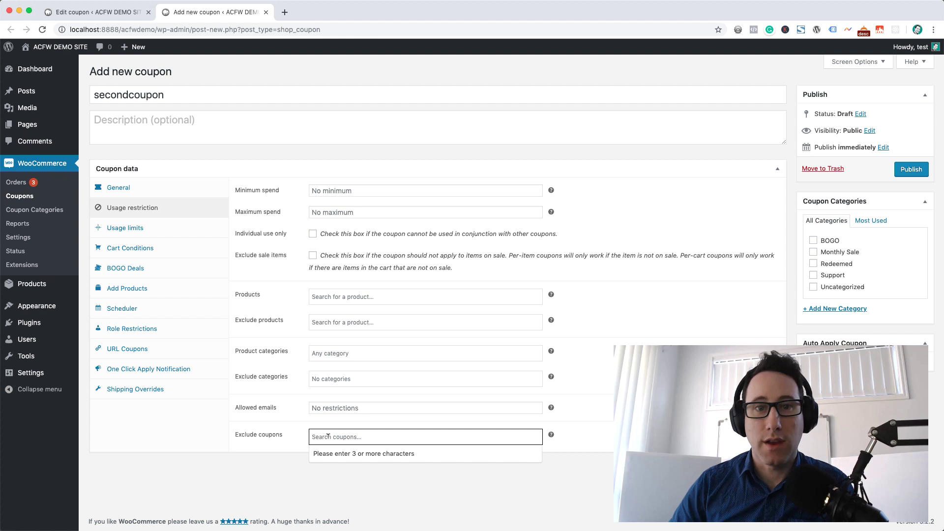
pyautogui.write('first')
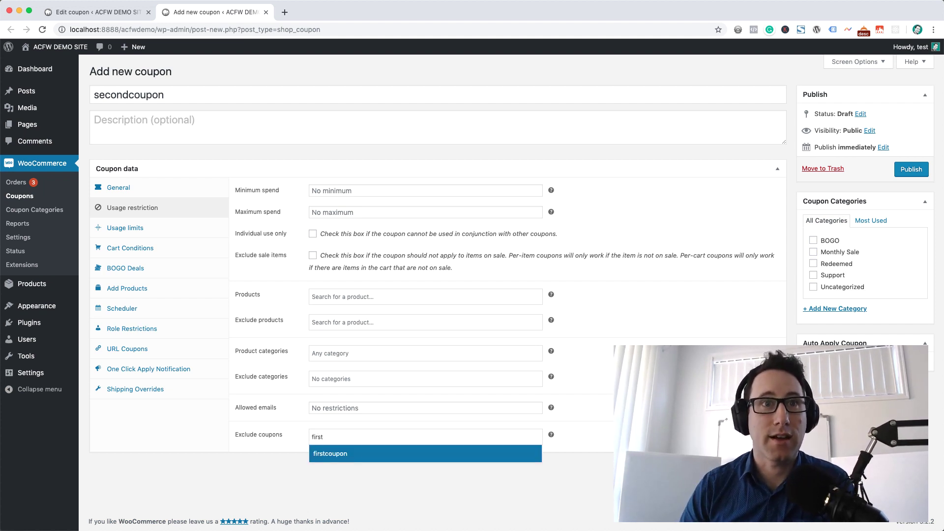
pyautogui.click(349, 454)
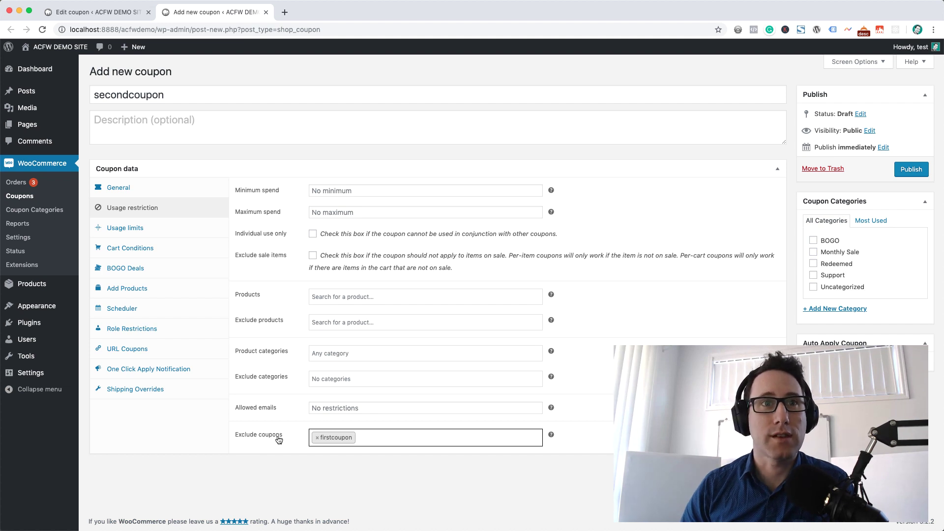
pyautogui.click(126, 13)
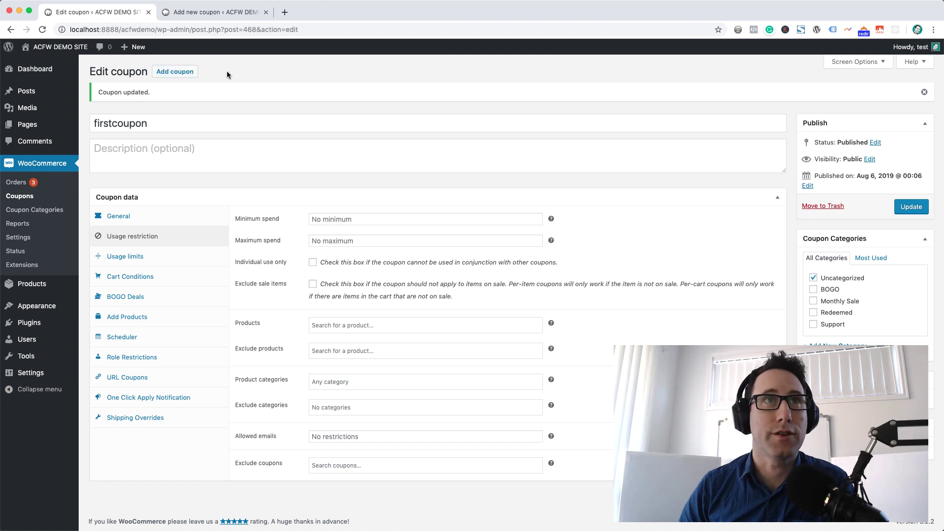
pyautogui.click(213, 12)
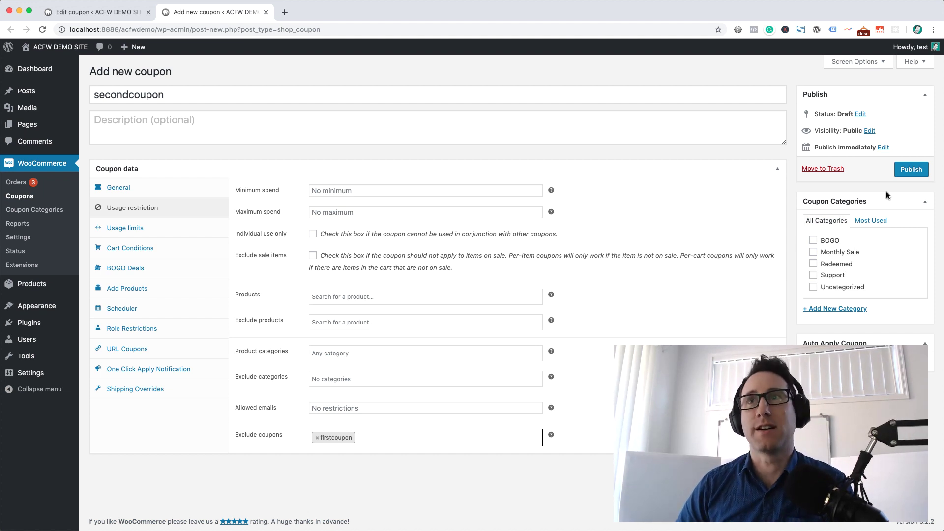
# Step: Publish secondcoupon, then add the Beanie to the cart and go to the cart page
pyautogui.click(904, 173)
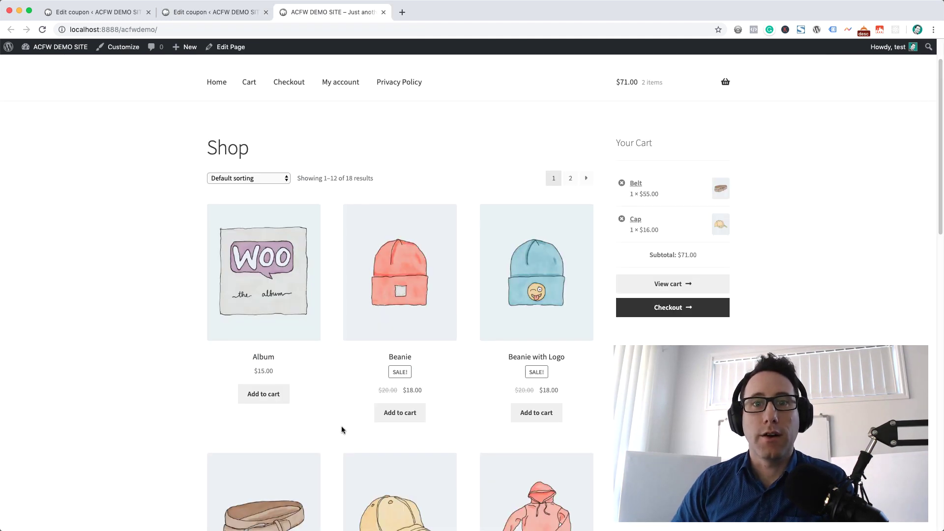
pyautogui.click(407, 418)
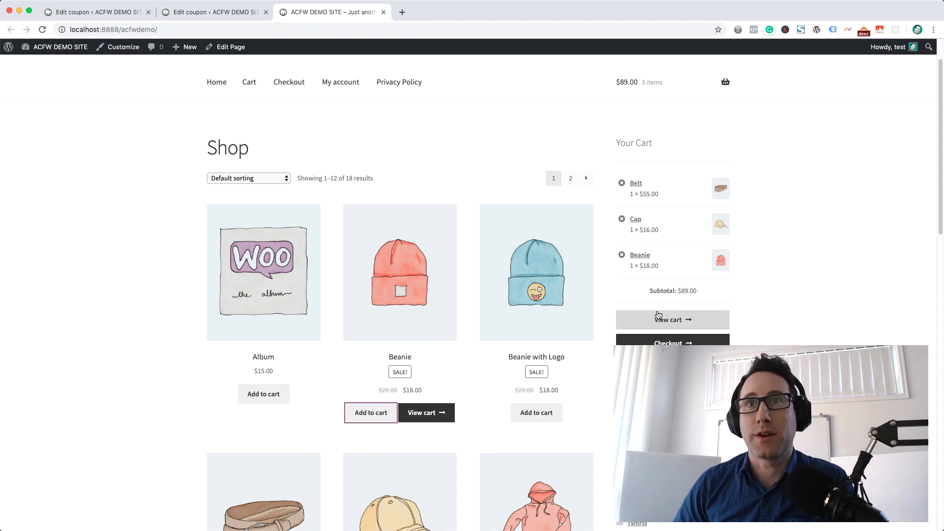
pyautogui.click(658, 318)
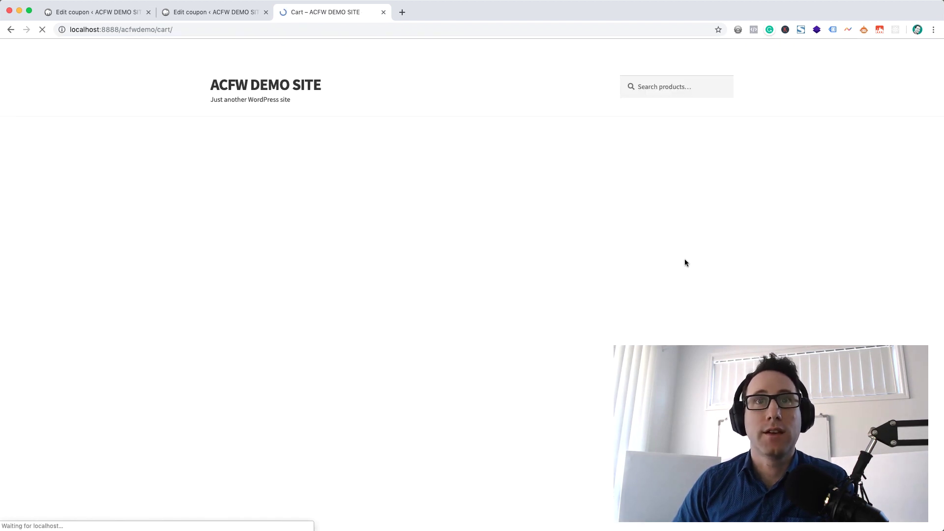
pyautogui.scroll(-3, 506, 306)
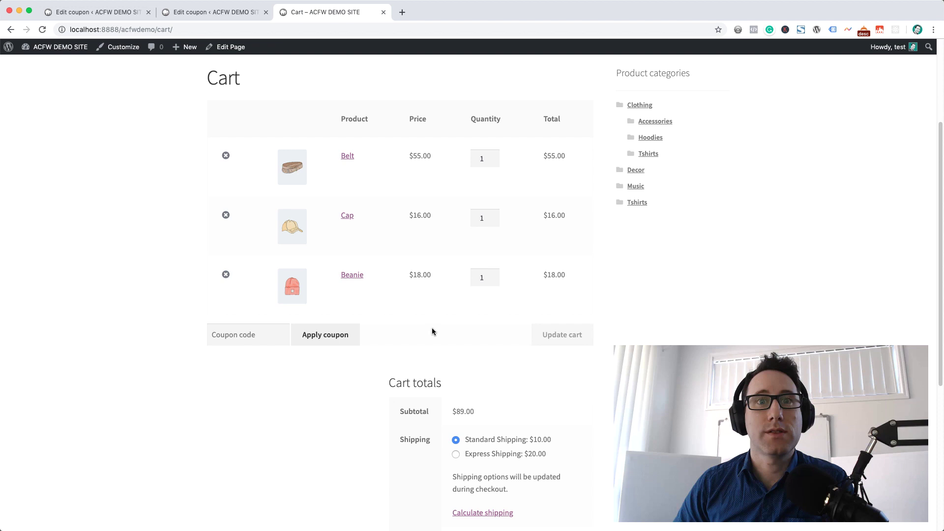
pyautogui.scroll(-3, 428, 325)
# Step: Apply the coupon firstcoupon, taking $10.00 off the $89.00 subtotal
pyautogui.click(248, 173)
pyautogui.scroll(1, 343, 324)
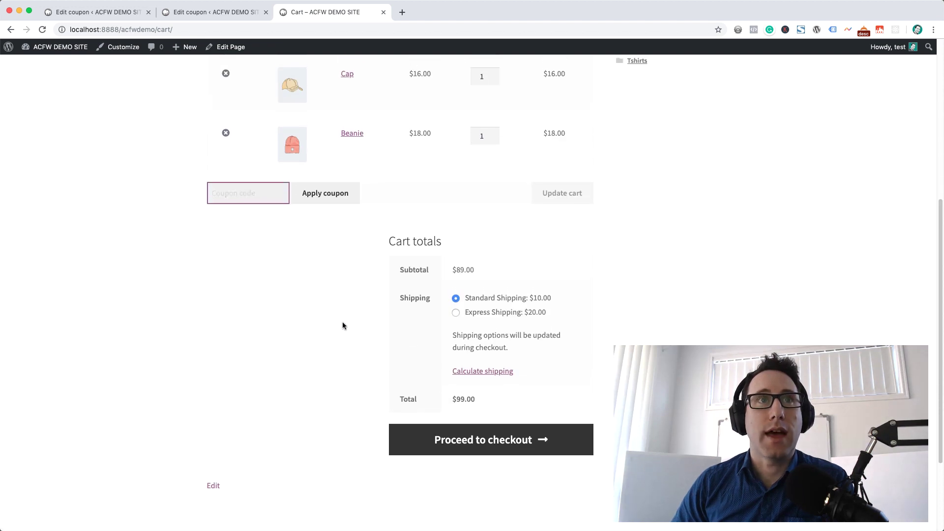
pyautogui.scroll(2, 341, 339)
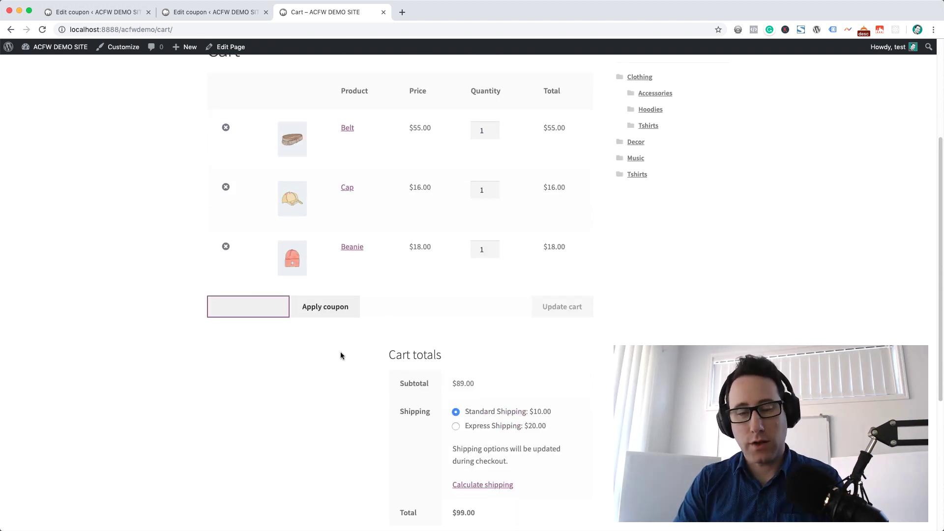
pyautogui.write('firstcouon')
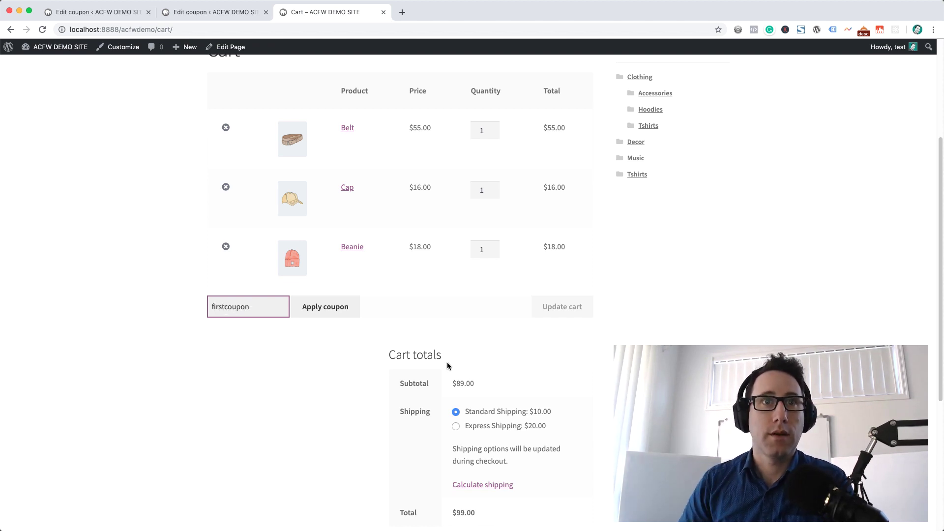
pyautogui.click(343, 313)
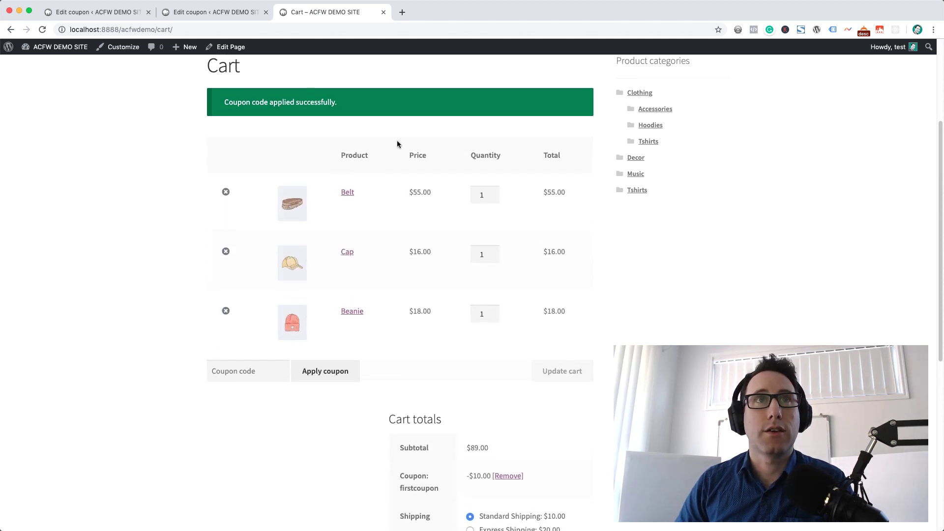
pyautogui.scroll(-2, 419, 392)
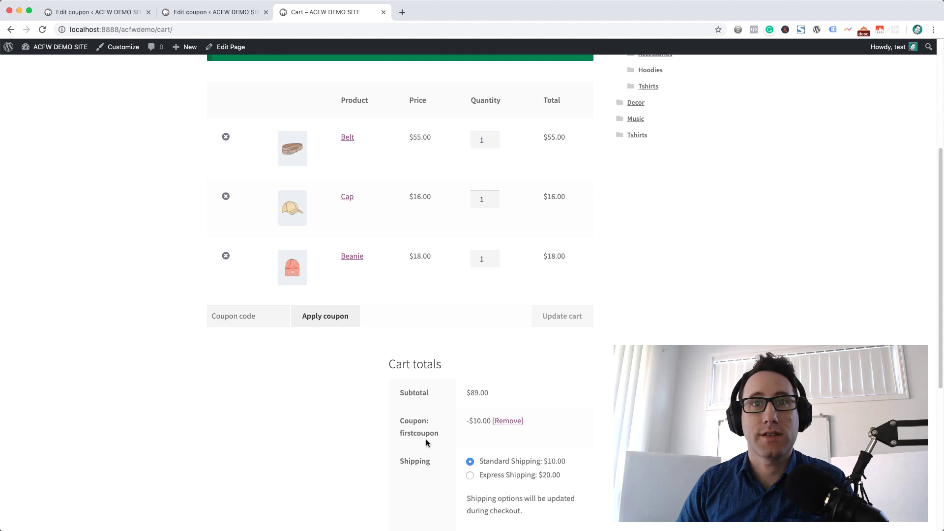
# Step: Apply secondcoupon in the cart and get it rejected as incompatible with firstcoupon
pyautogui.doubleClick(408, 433)
pyautogui.click(401, 430)
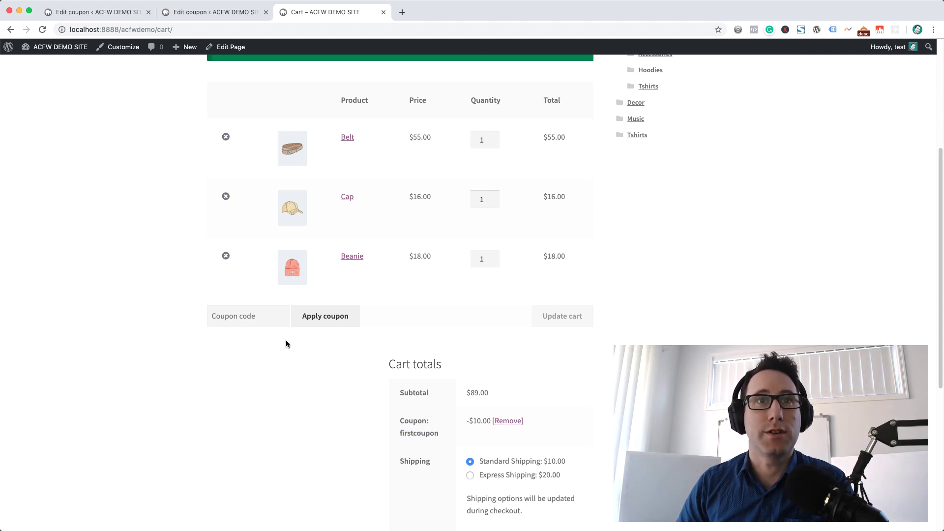
pyautogui.click(269, 315)
pyautogui.write('secon')
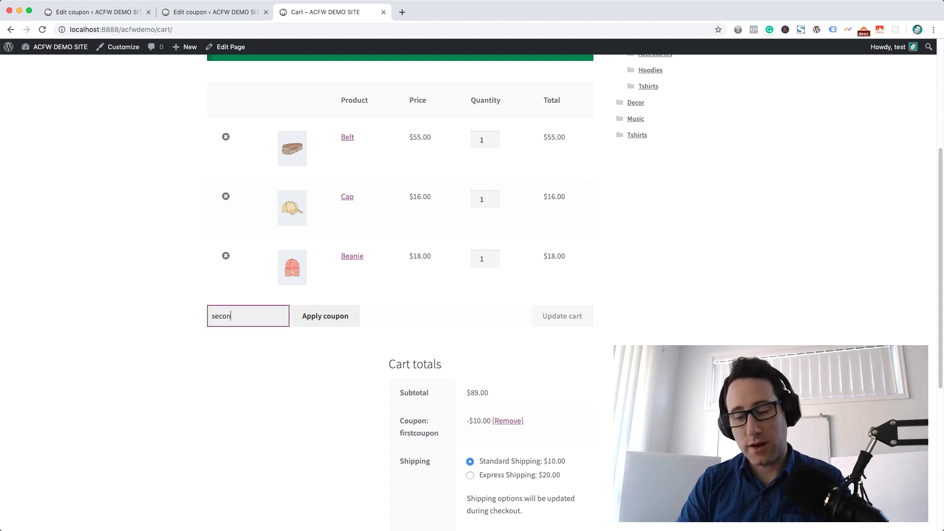
pyautogui.write('dcoupon')
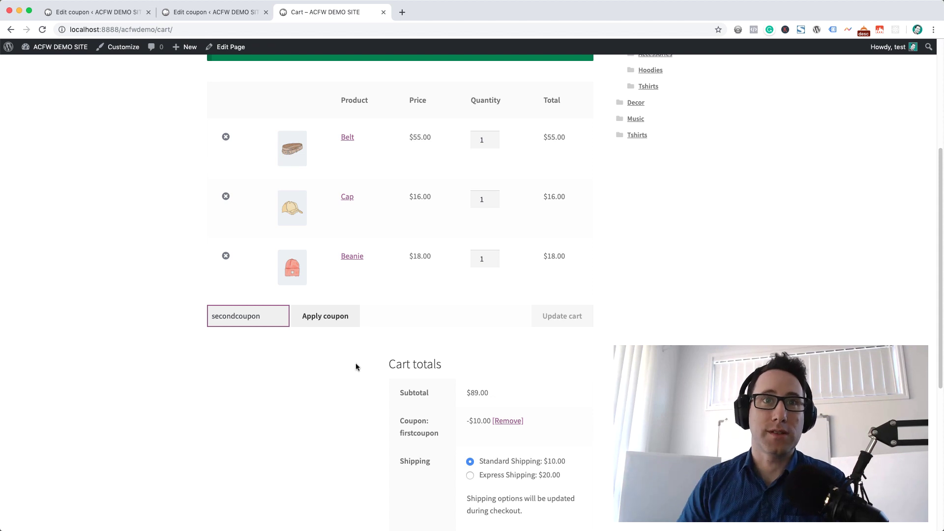
pyautogui.click(316, 341)
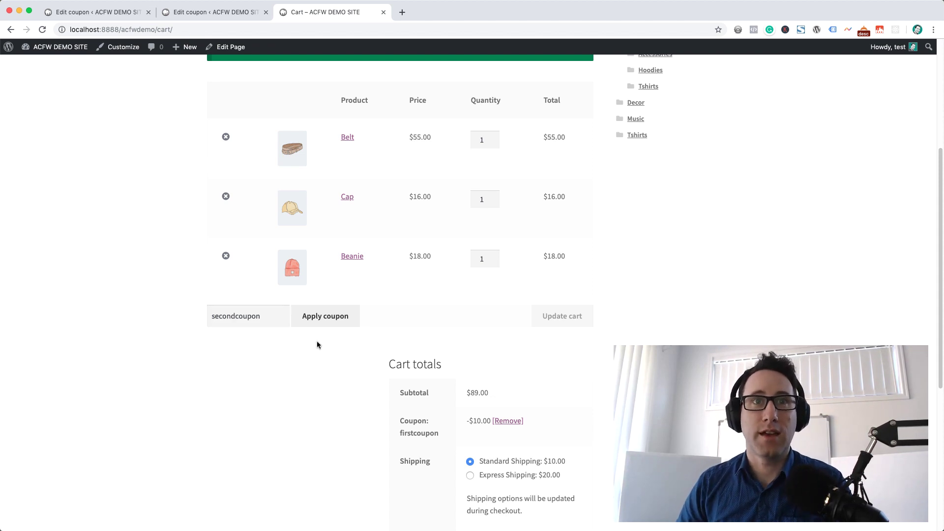
pyautogui.click(343, 322)
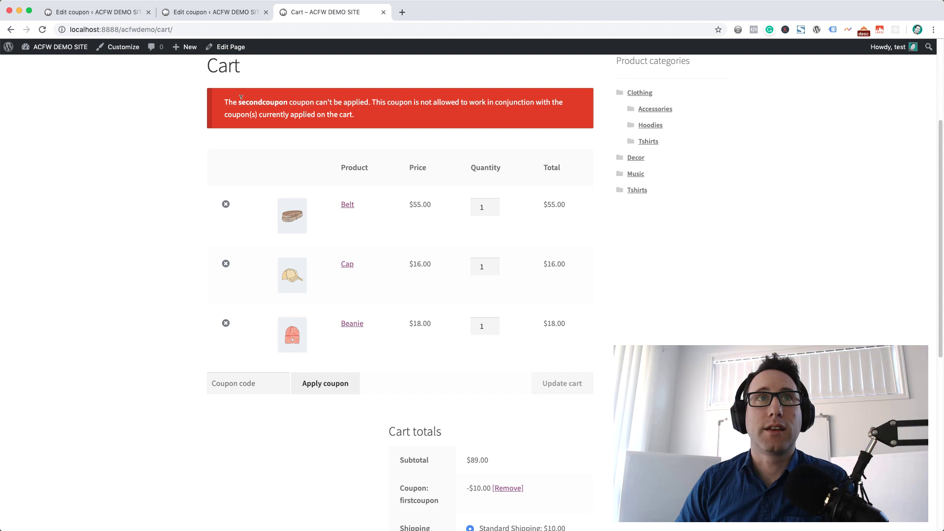
# Step: Select the red error notice text to highlight the rejection message
pyautogui.moveTo(239, 101); pyautogui.dragTo(457, 112)
pyautogui.click(361, 104)
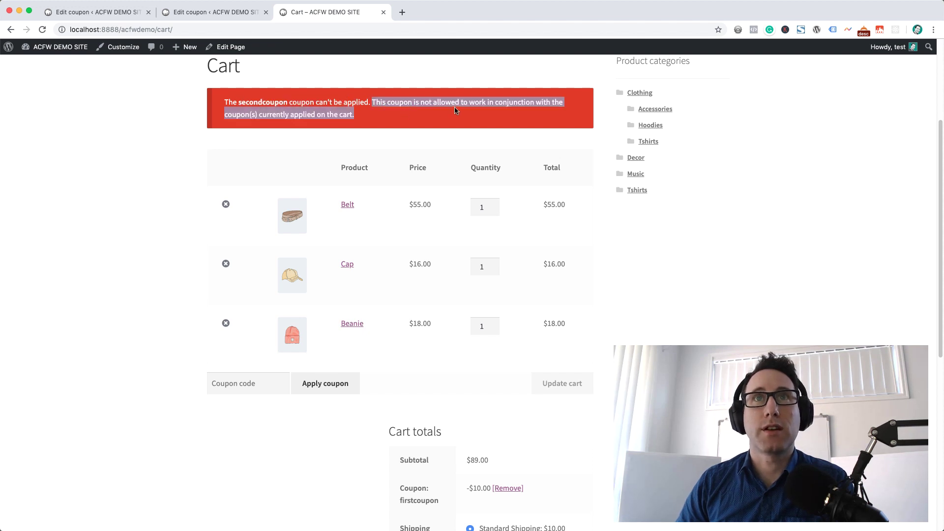
pyautogui.click(394, 95)
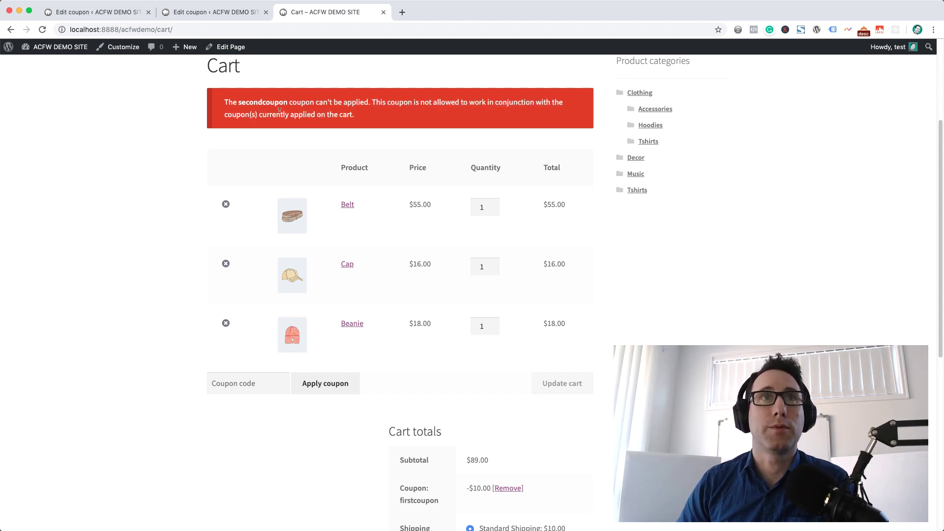